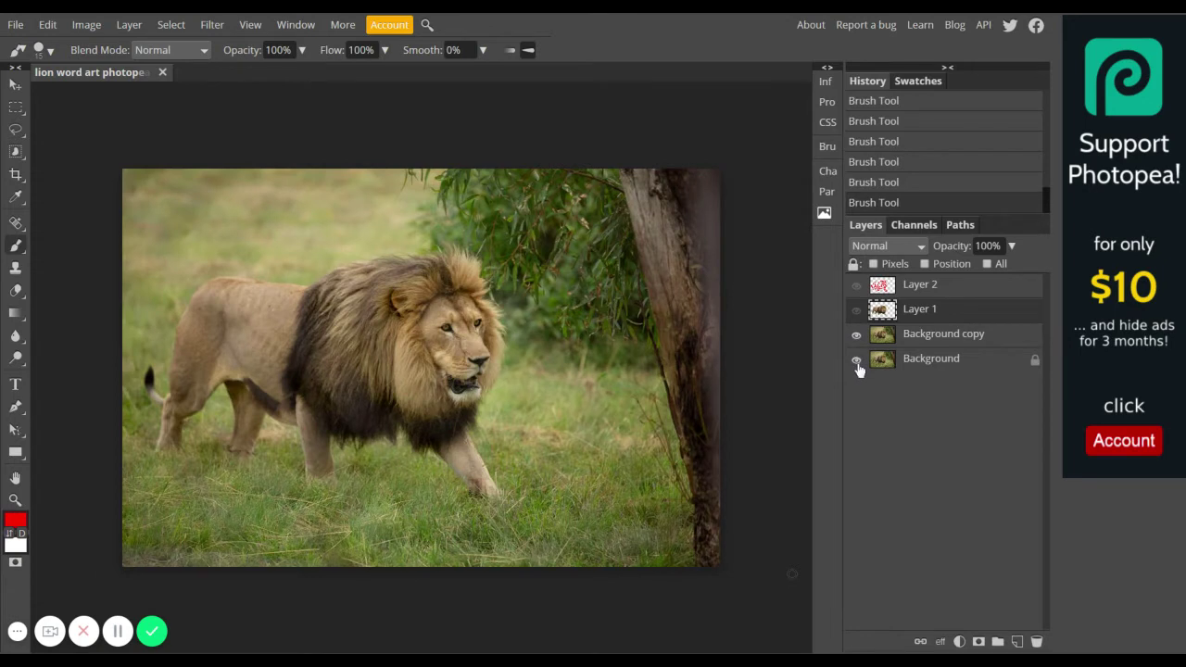
Select the lion on the Background copy layer with the Object Selection tool.
click(978, 339)
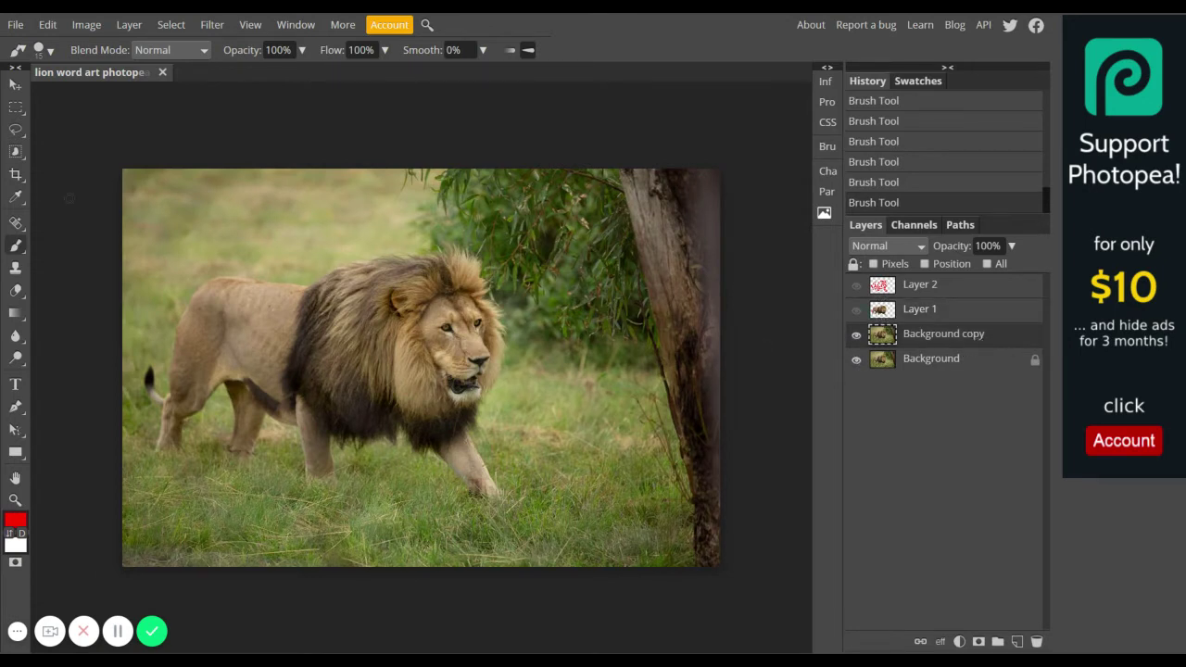
right_click(17, 154)
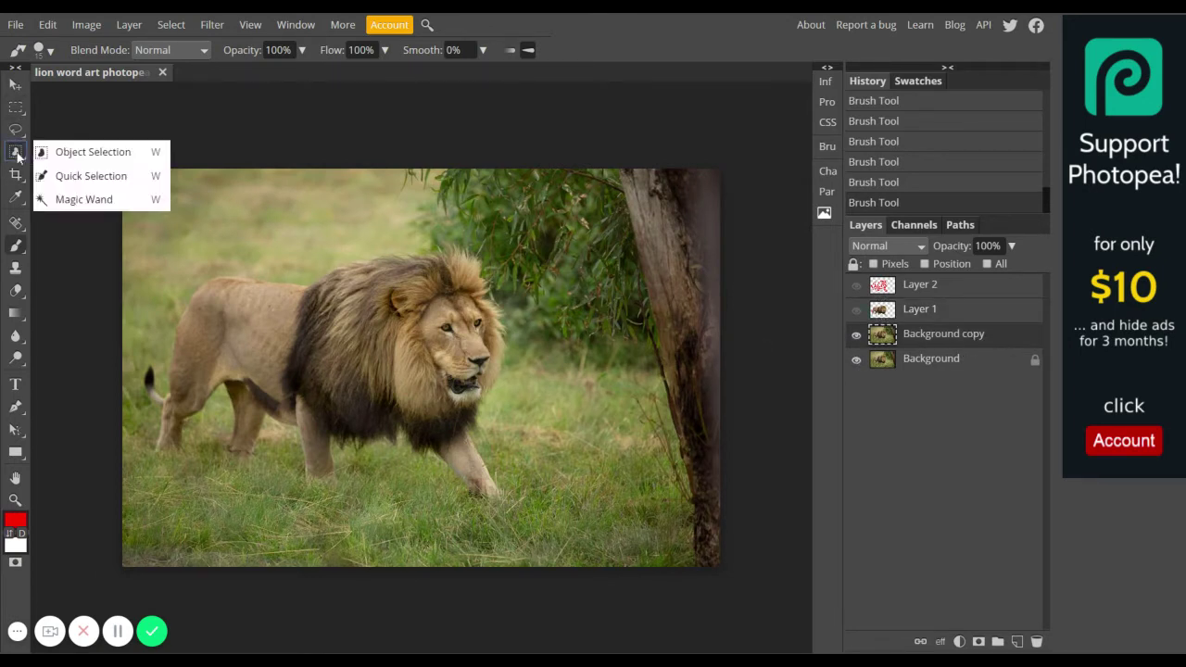
click(76, 154)
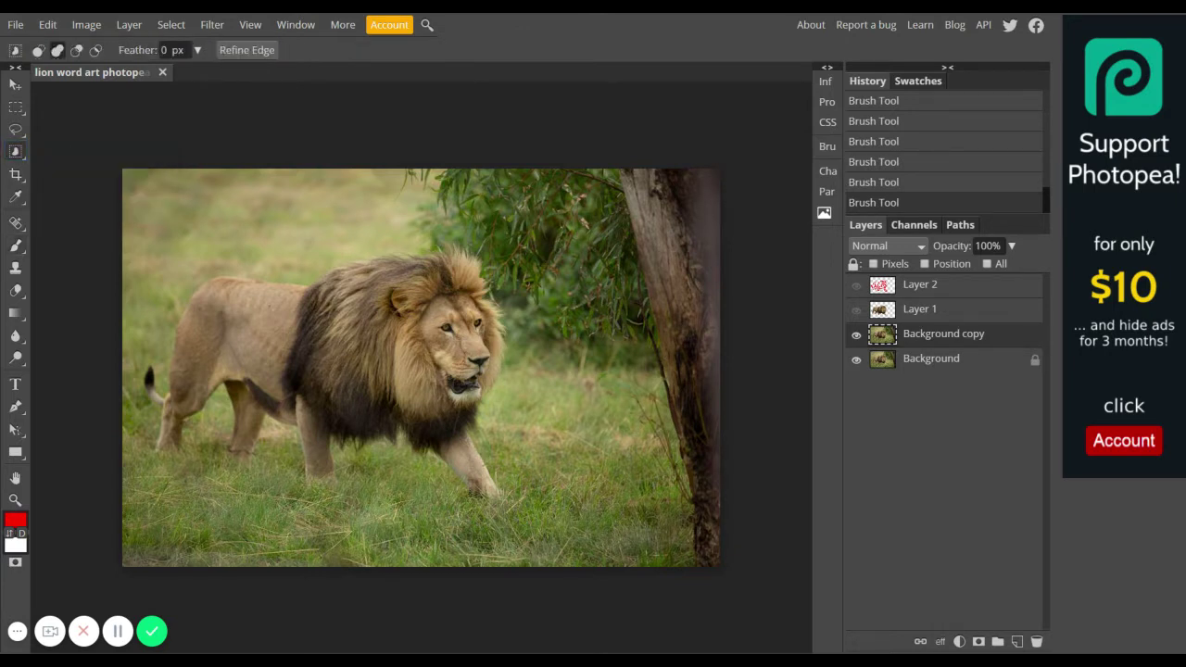
drag(128, 243, 529, 517)
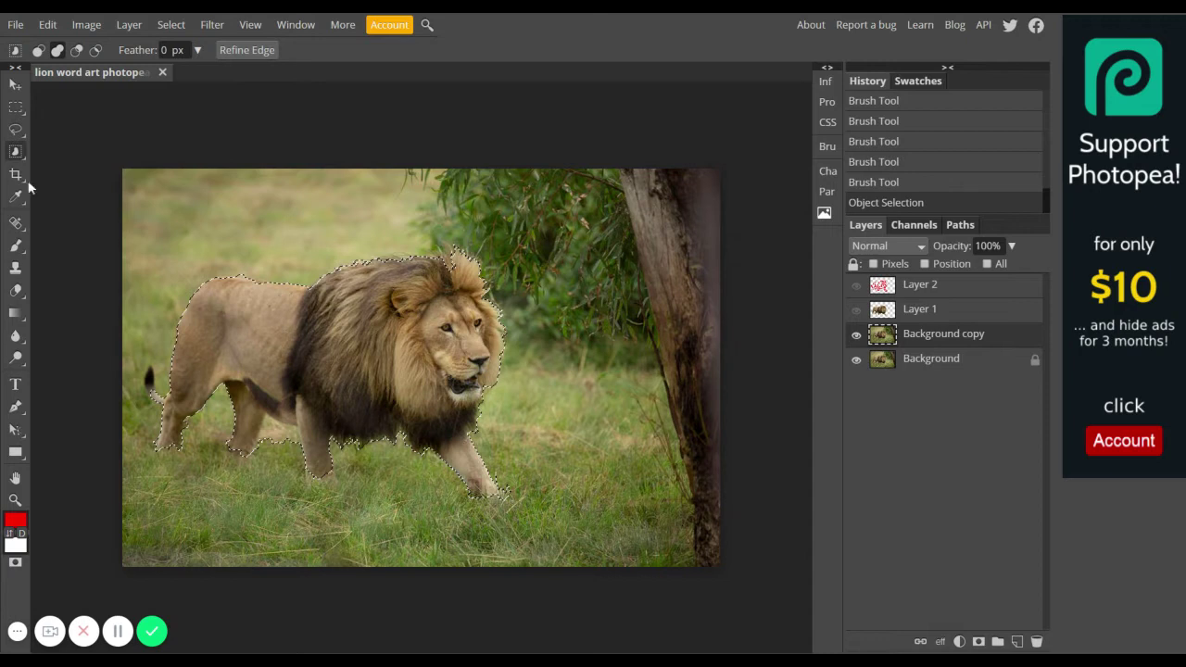
Subtract the patch of grass between the lion's hind and front legs from the selection with the Lasso tool.
click(16, 134)
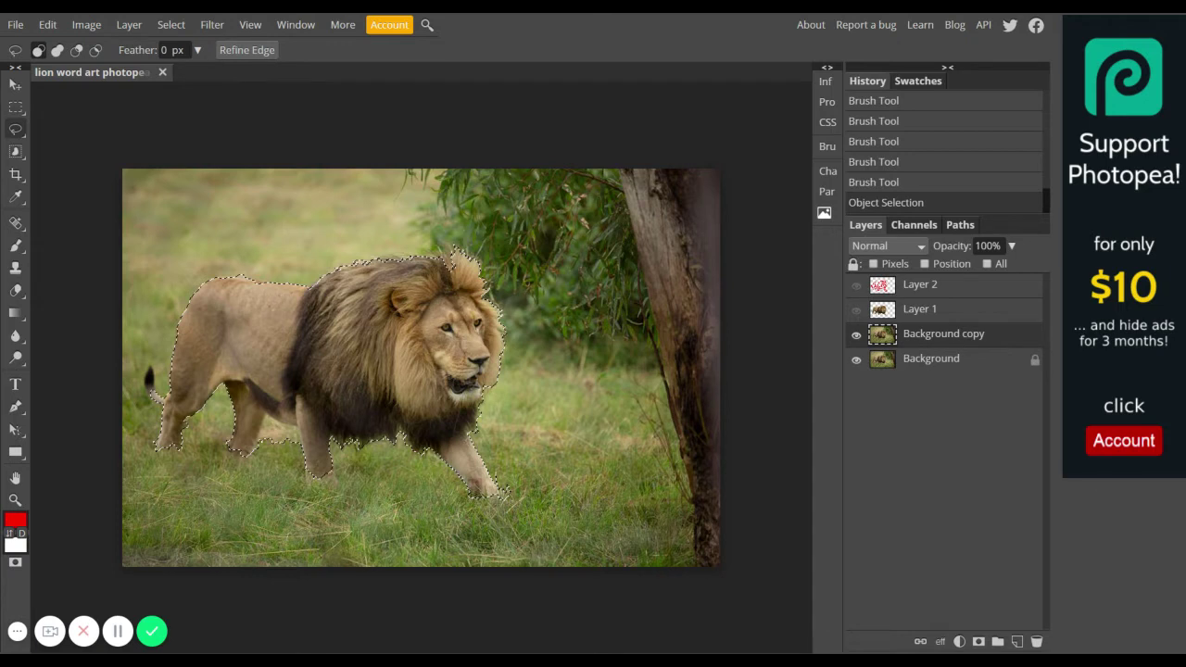
key(alt)
drag(298, 441, 262, 445)
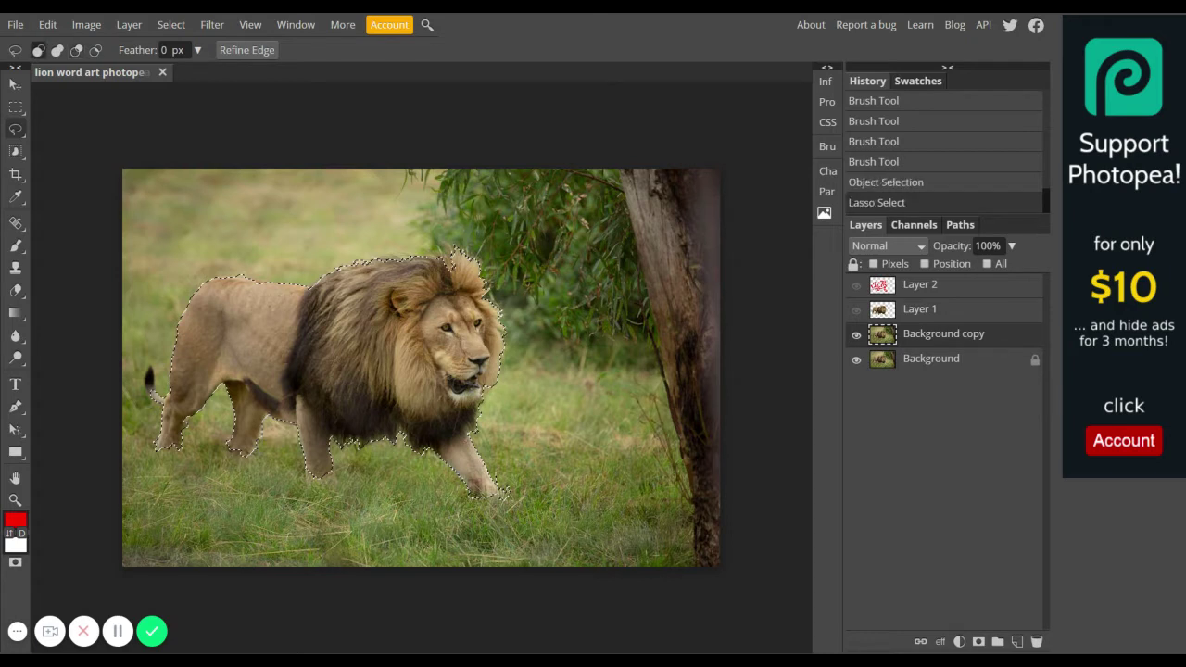
key(shift)
click(156, 388)
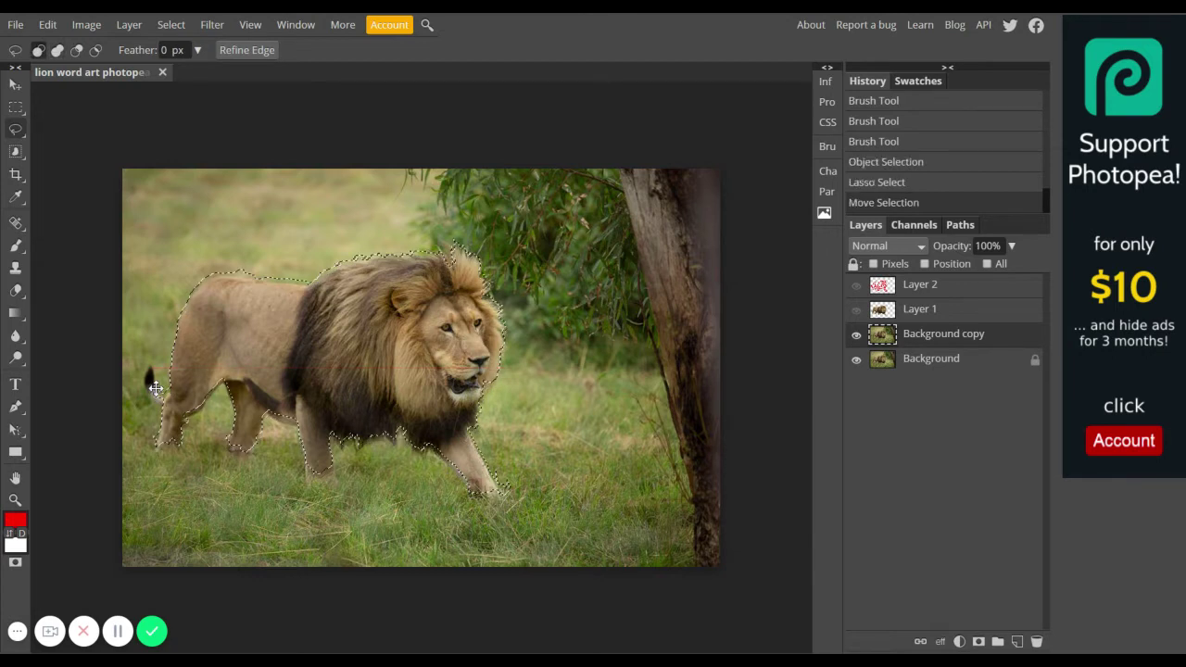
key(ctrl+z)
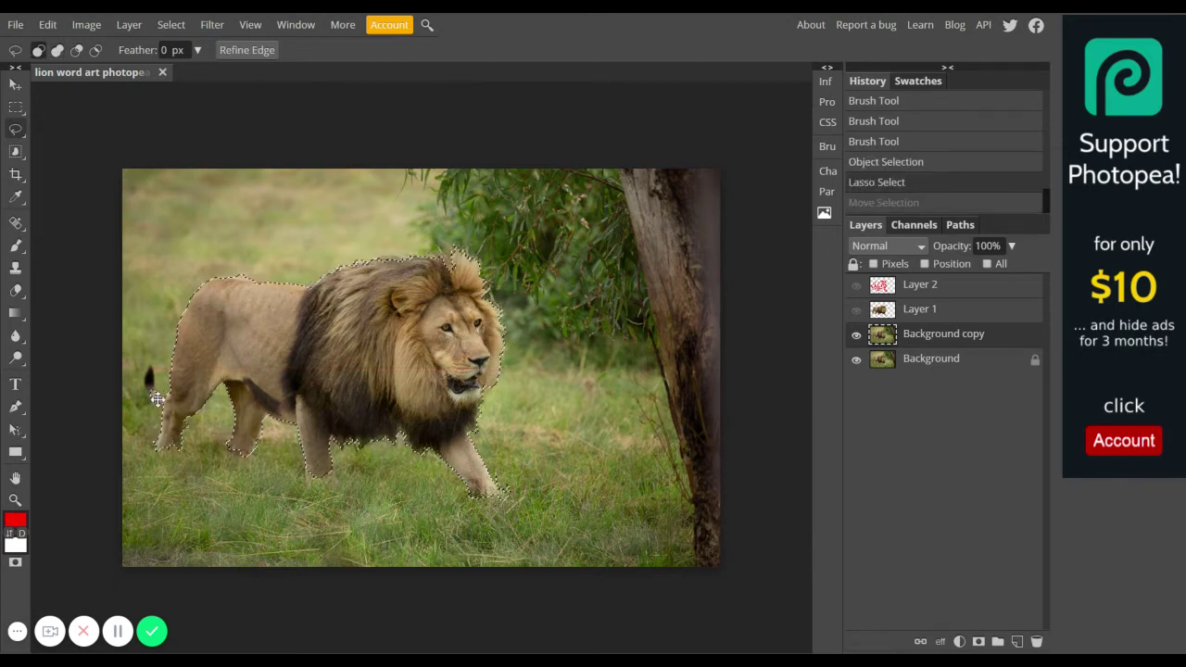
Add the dark tip of the lion's tail to the selection and copy the selected lion to a new layer.
key(shift)
key(shift)
key(shift)
drag(155, 393, 148, 371)
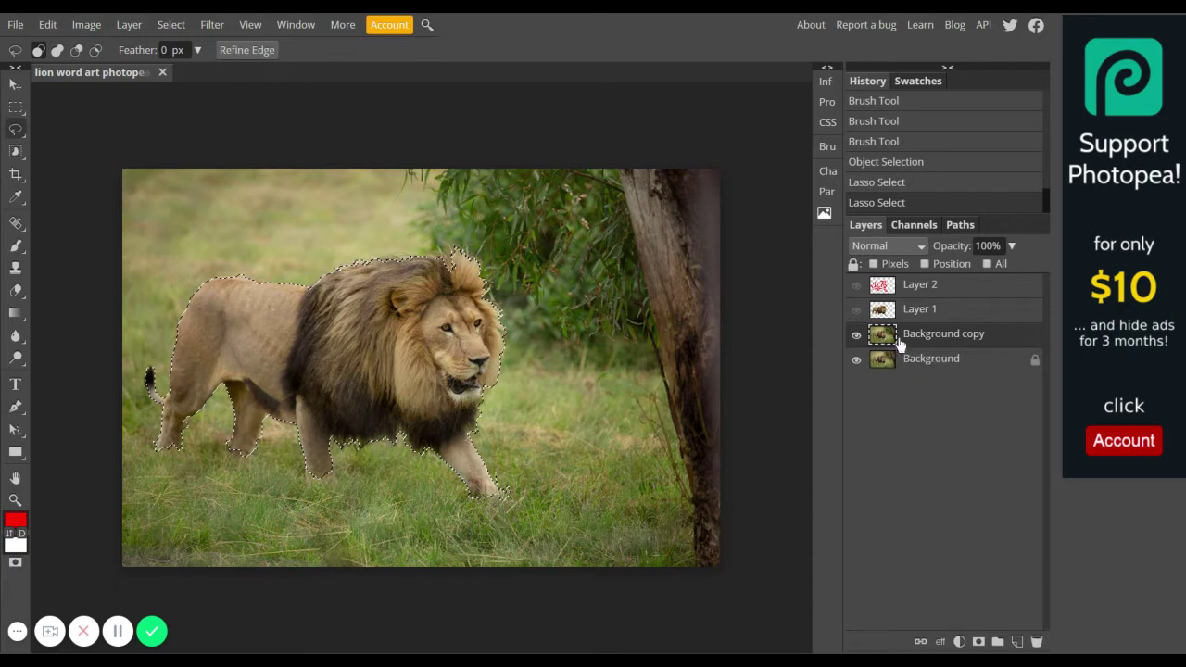
key(ctrl+j)
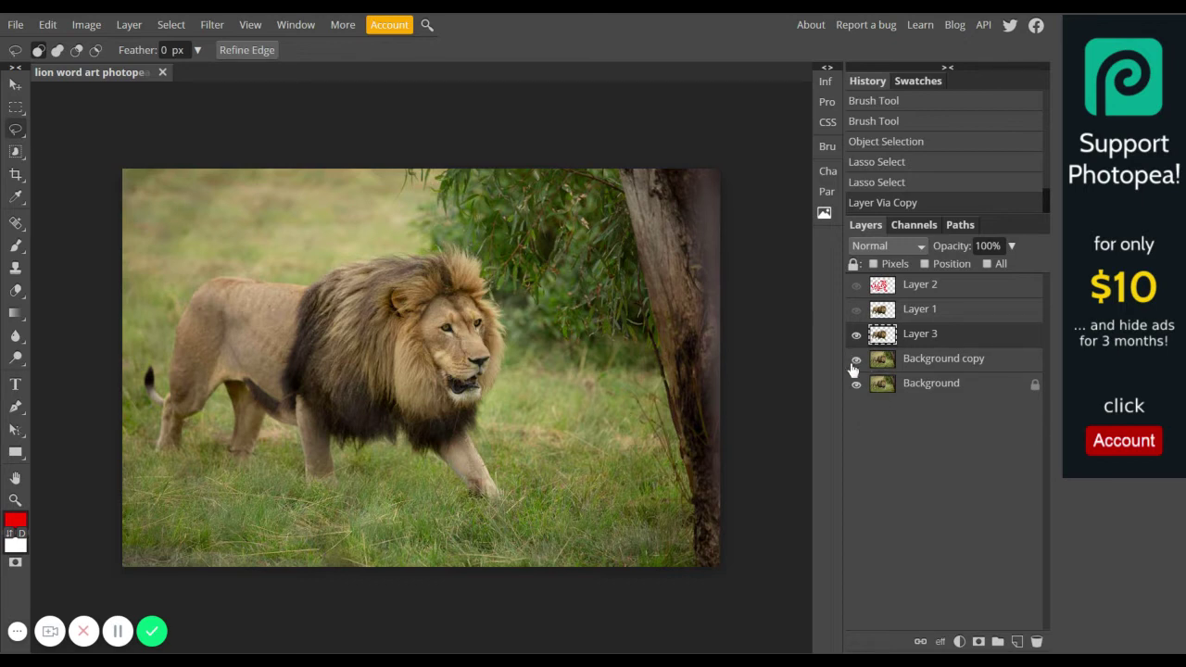
click(117, 631)
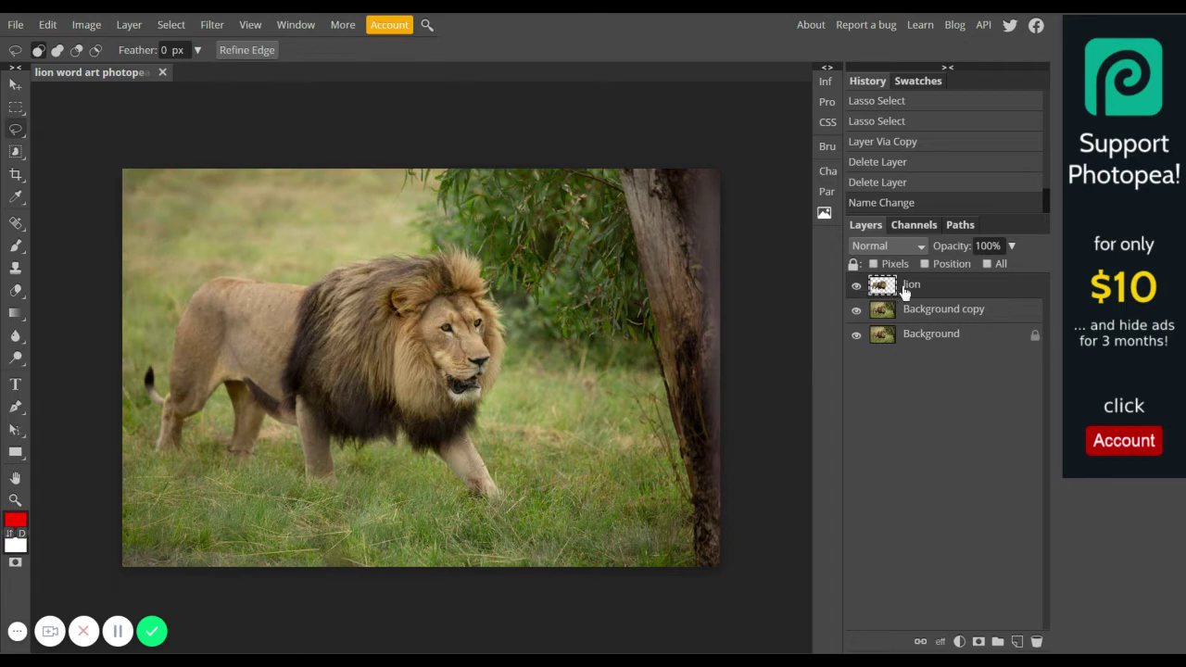
Inspect the lion cutout on its own by hiding the Background copy and Background layers, and show both again.
click(856, 312)
click(857, 336)
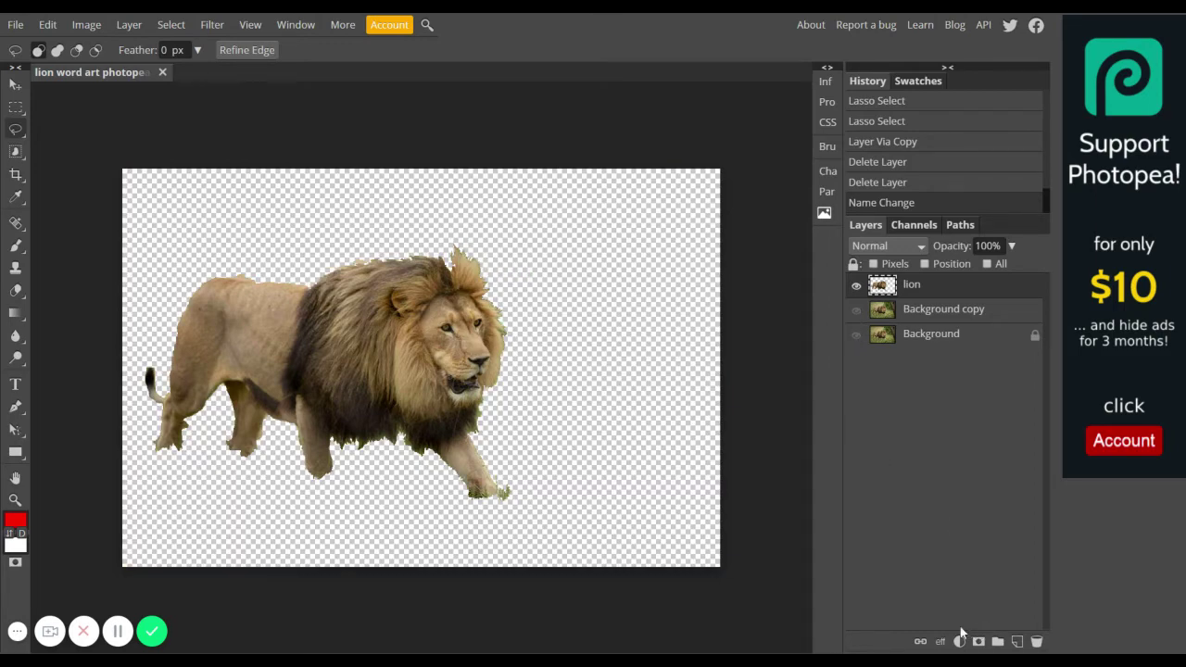
click(856, 311)
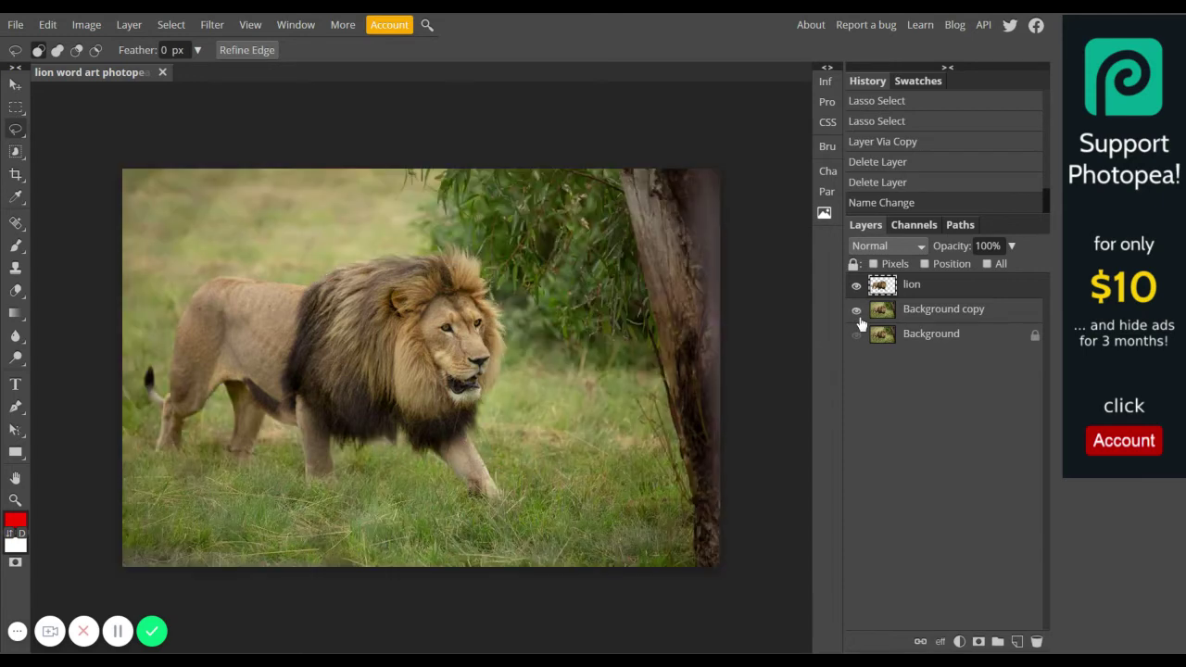
click(856, 336)
Add a white 3 px outside Stroke layer style to the lion layer.
click(941, 642)
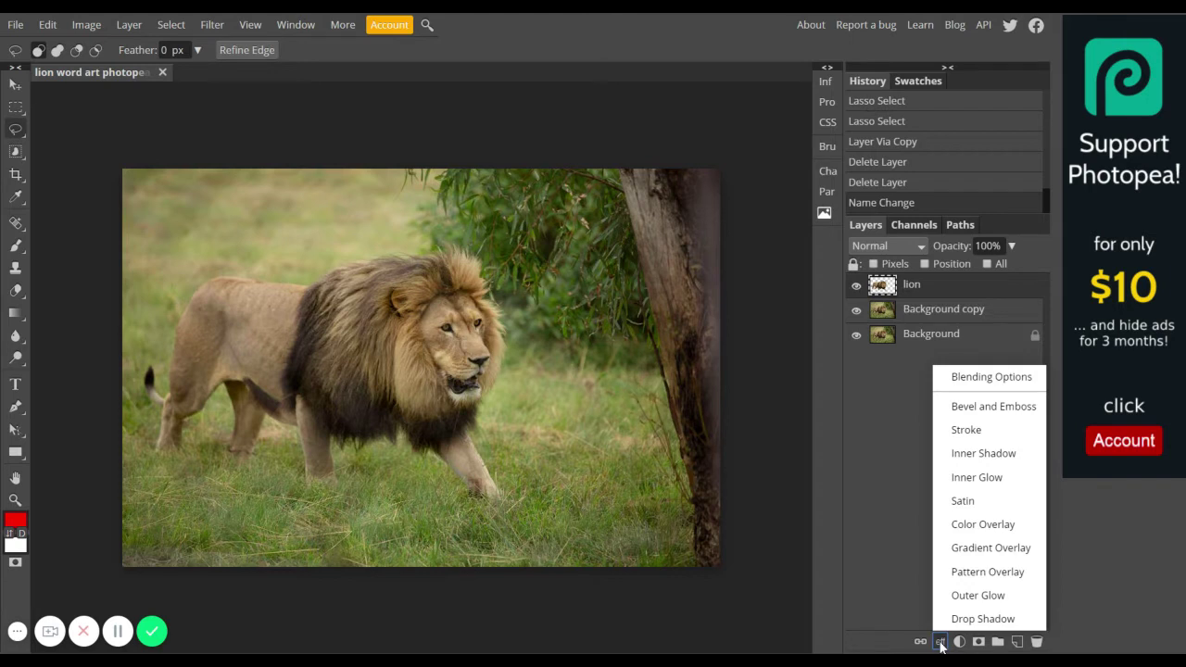
click(967, 432)
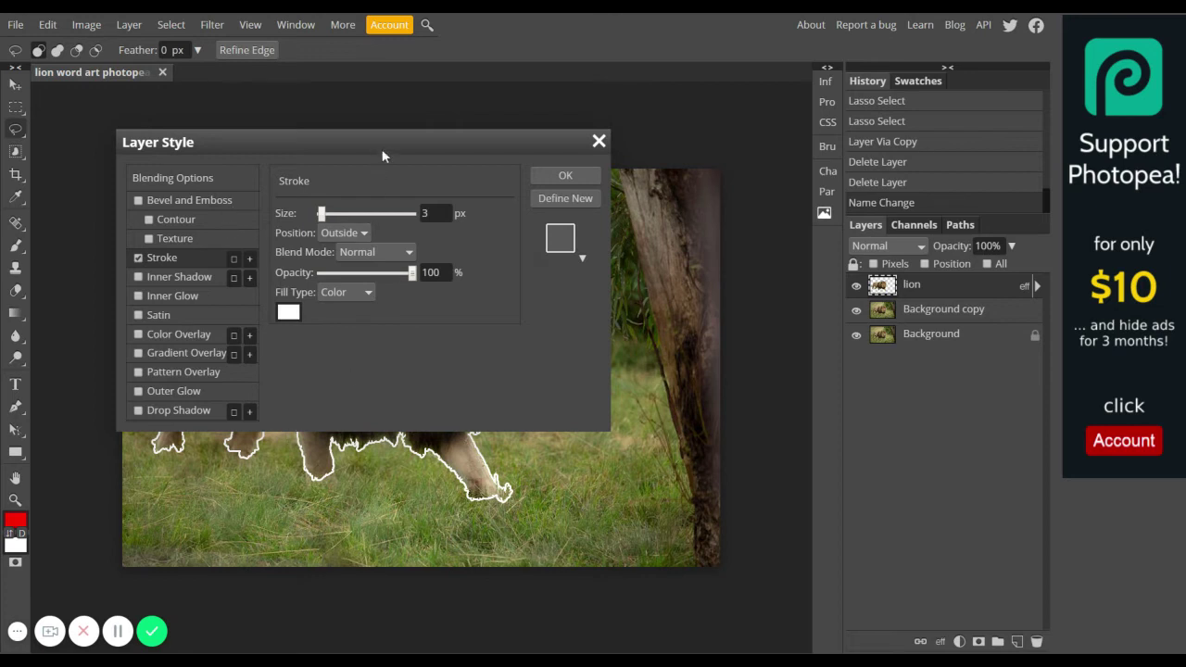
drag(436, 139, 660, 22)
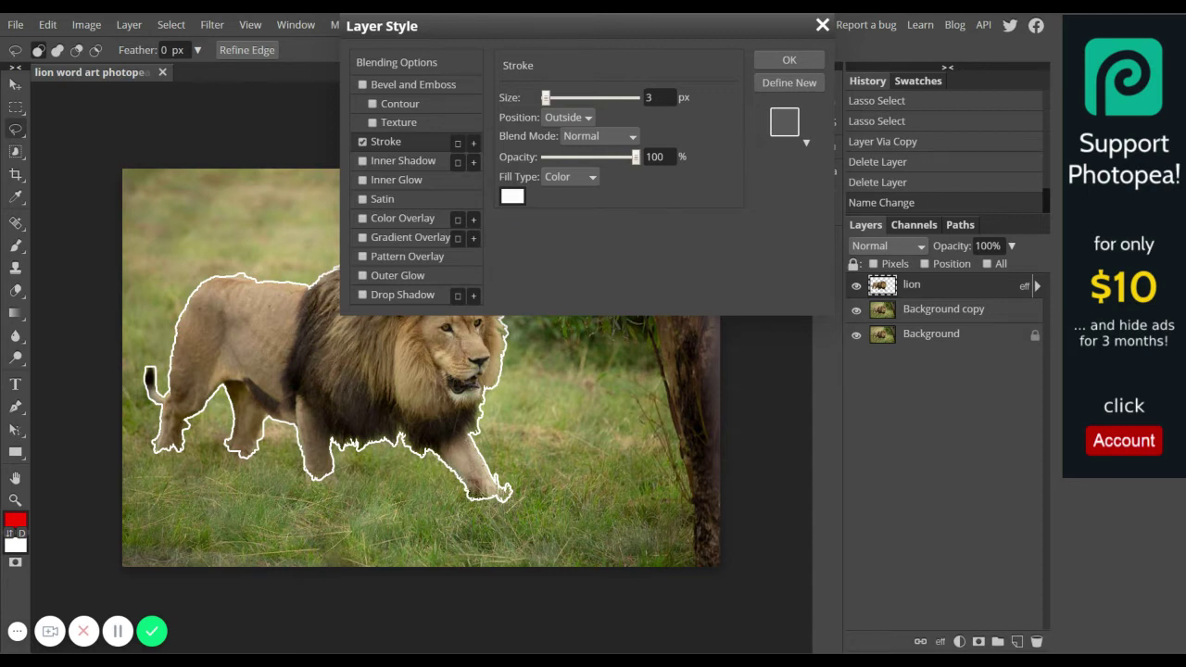
click(789, 60)
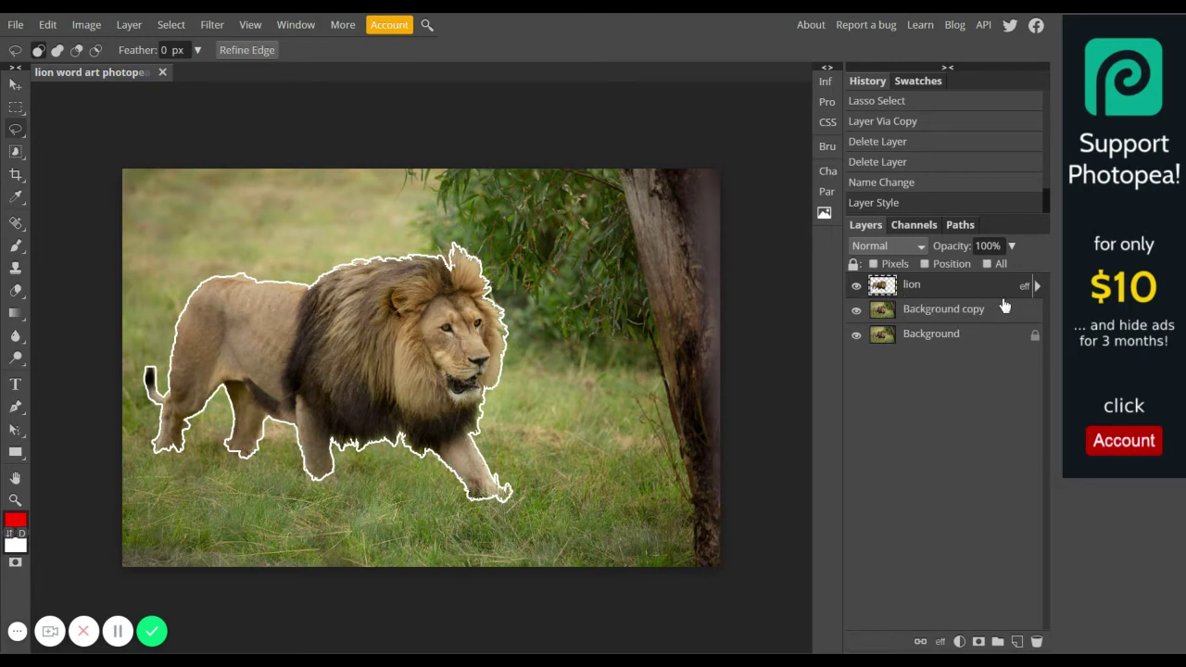
Create a layer named strokes above the lion layer and reduce the Brush tool to a thin tip.
click(1017, 642)
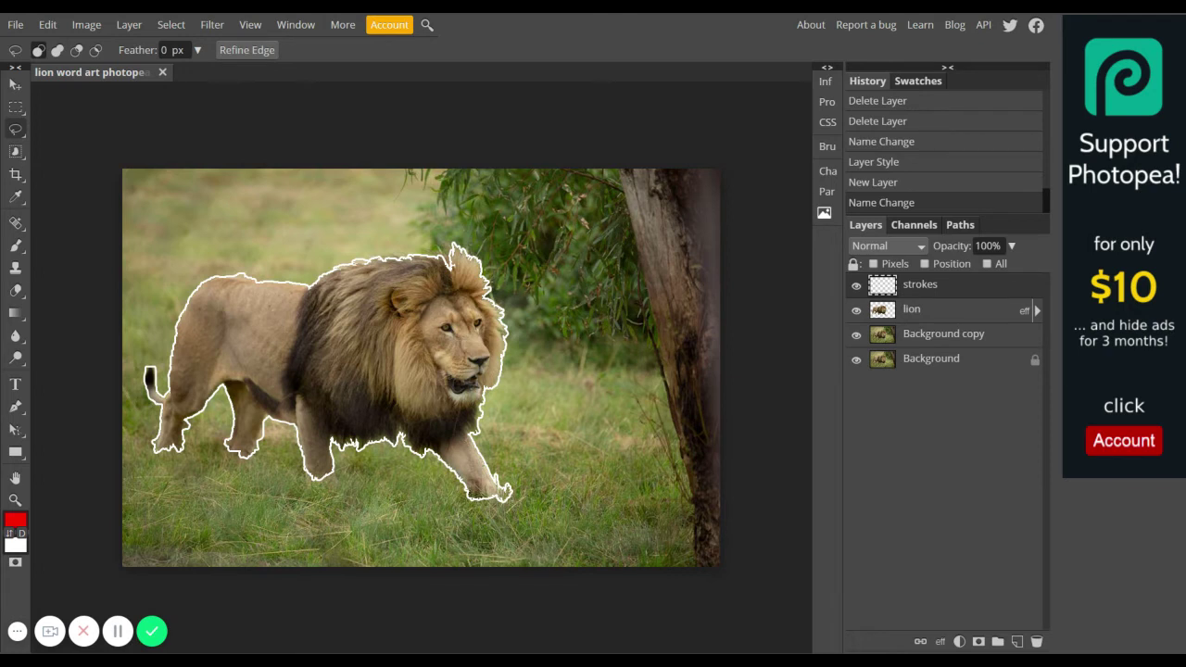
click(16, 246)
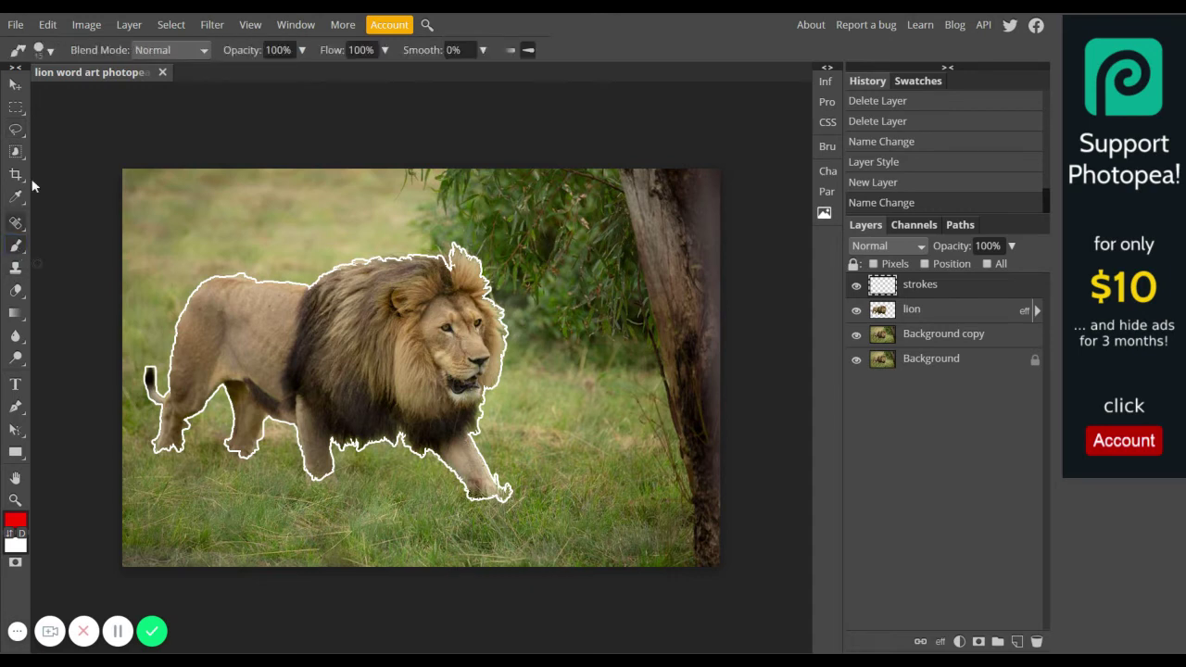
click(50, 52)
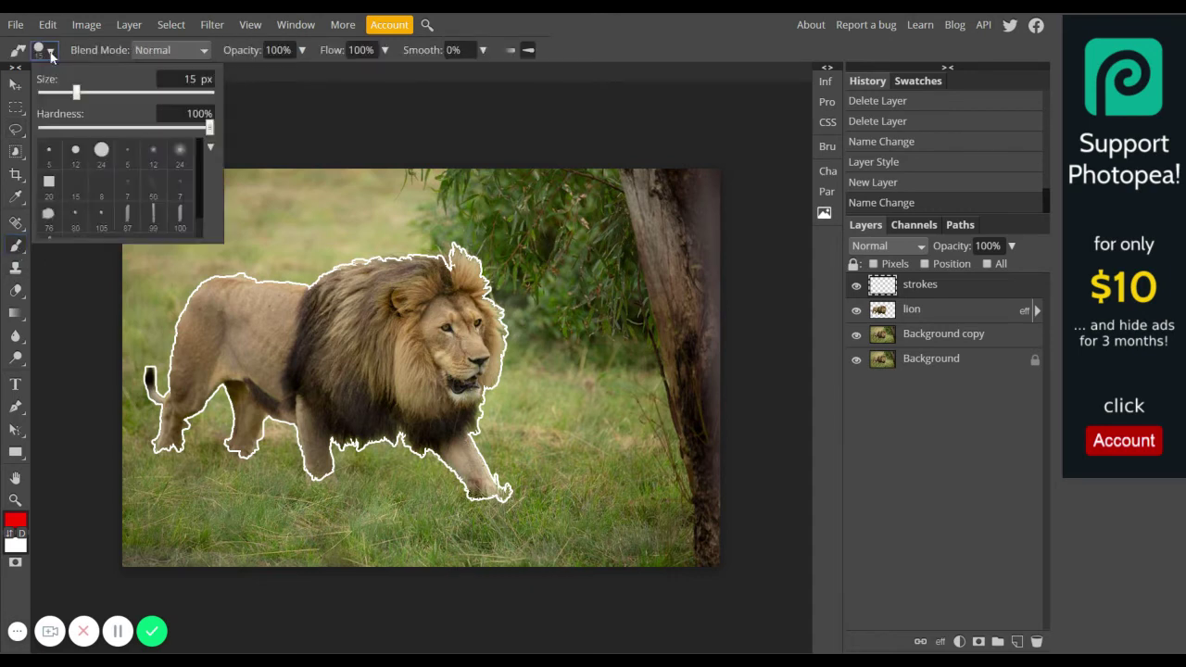
drag(76, 93, 64, 98)
drag(212, 129, 205, 130)
click(93, 96)
Set the foreground color to white (ffffff).
click(16, 522)
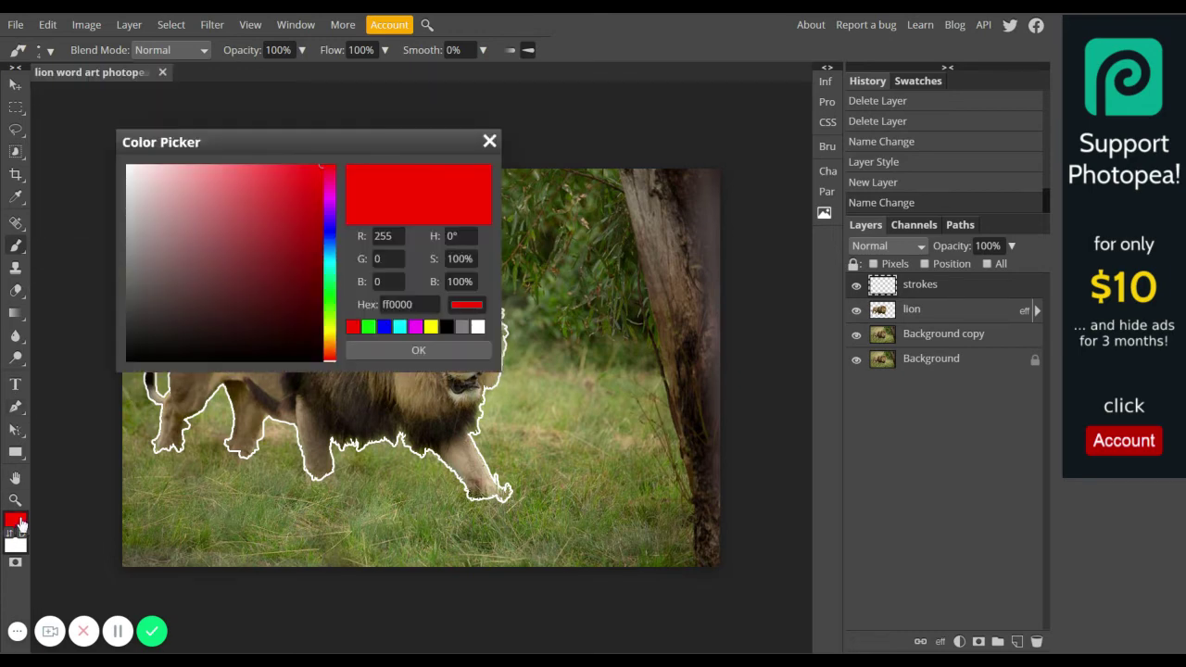
drag(208, 292, 120, 160)
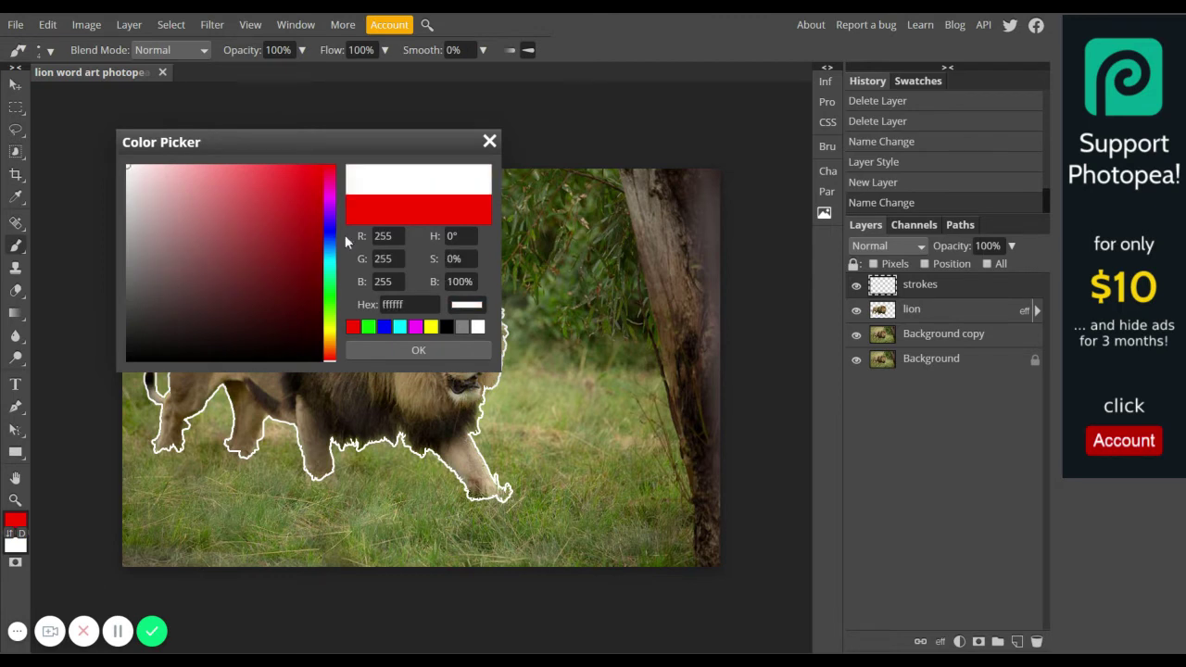
click(417, 349)
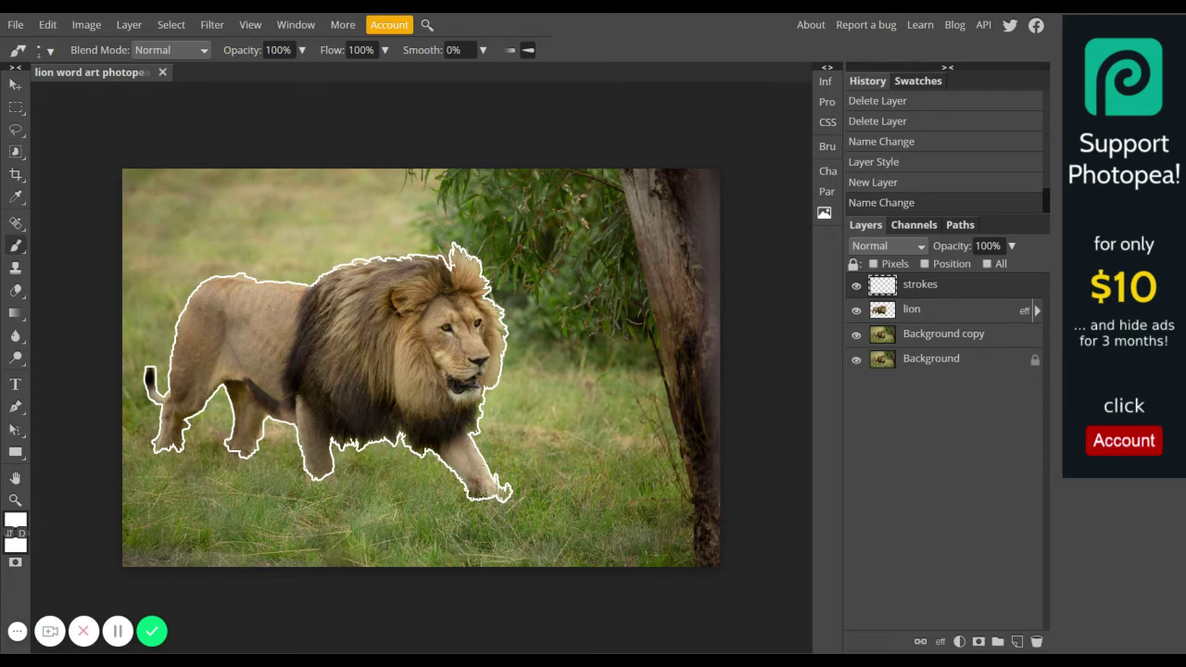
Paint thin white dividing lines on the strokes layer along the mane's back edge, front leg, head, lower mane and face.
drag(311, 286, 289, 390)
mouse_move(286, 404)
mouse_down()
mouse_move(296, 401)
mouse_move(298, 425)
mouse_move(303, 405)
mouse_move(332, 441)
mouse_up()
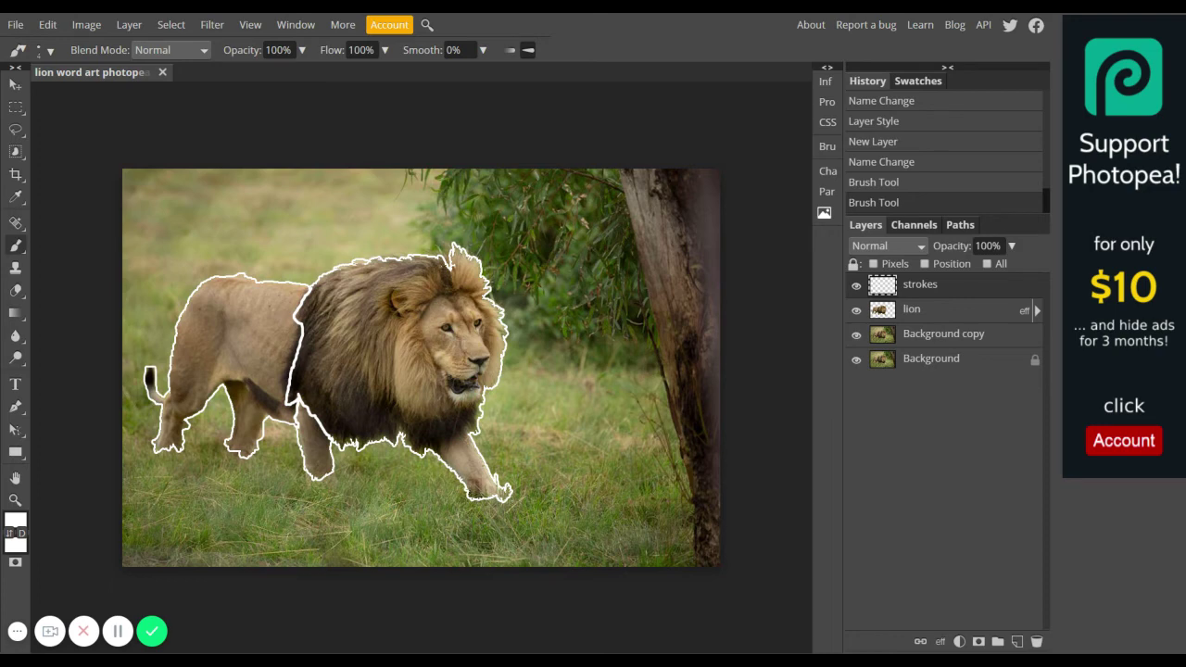
mouse_move(437, 265)
mouse_down()
mouse_move(384, 301)
mouse_move(406, 315)
mouse_move(395, 413)
mouse_move(485, 401)
mouse_up()
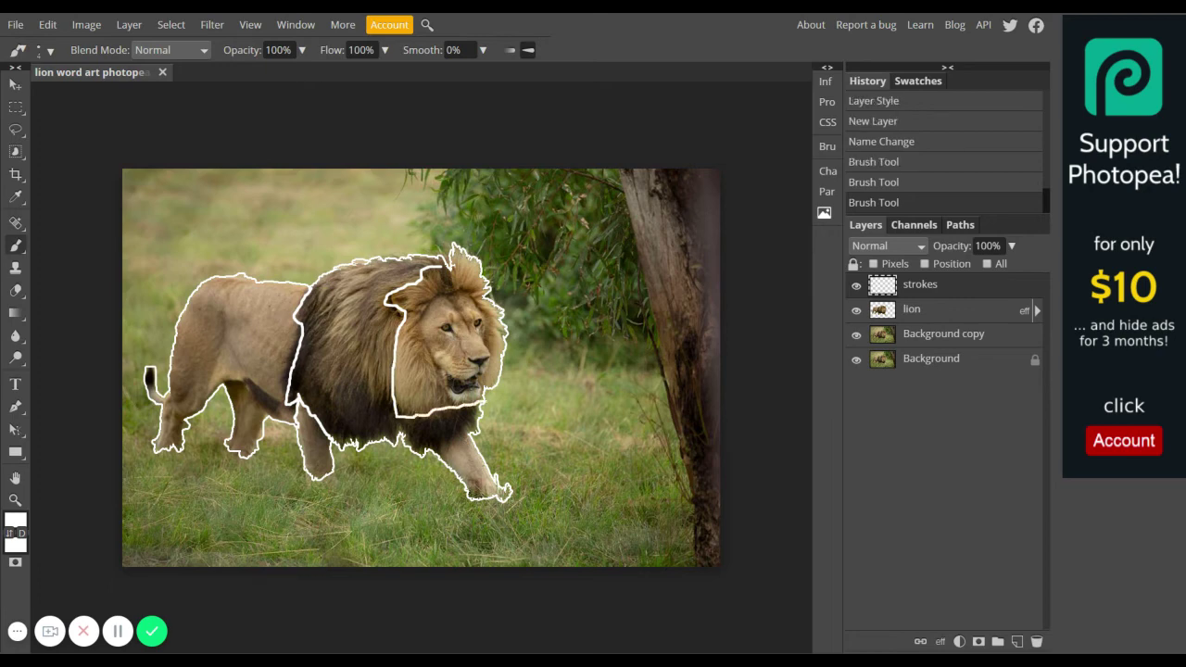
mouse_move(295, 356)
mouse_down()
mouse_move(322, 359)
mouse_move(322, 385)
mouse_move(345, 402)
mouse_move(395, 419)
mouse_up()
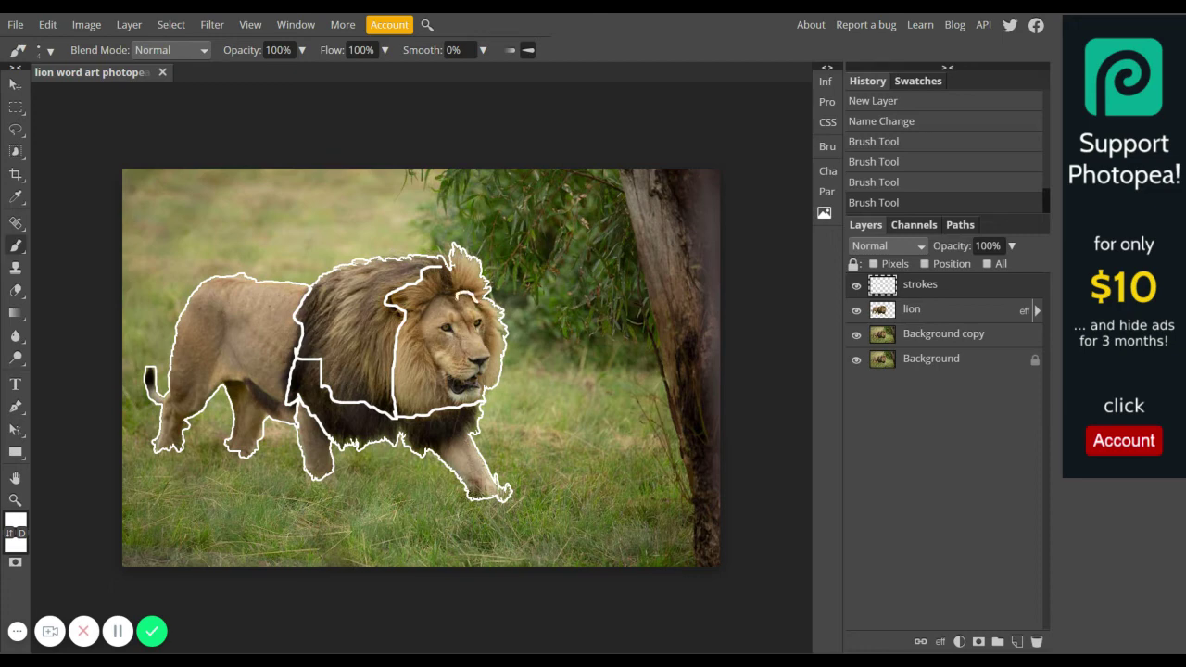
drag(441, 301, 421, 339)
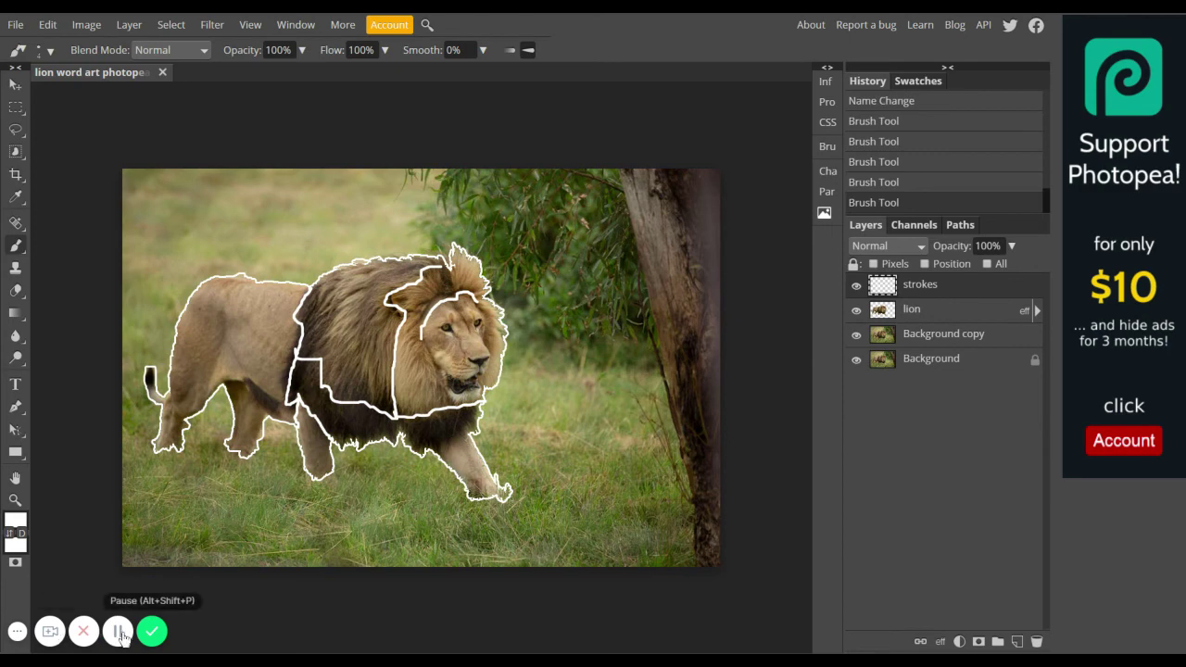